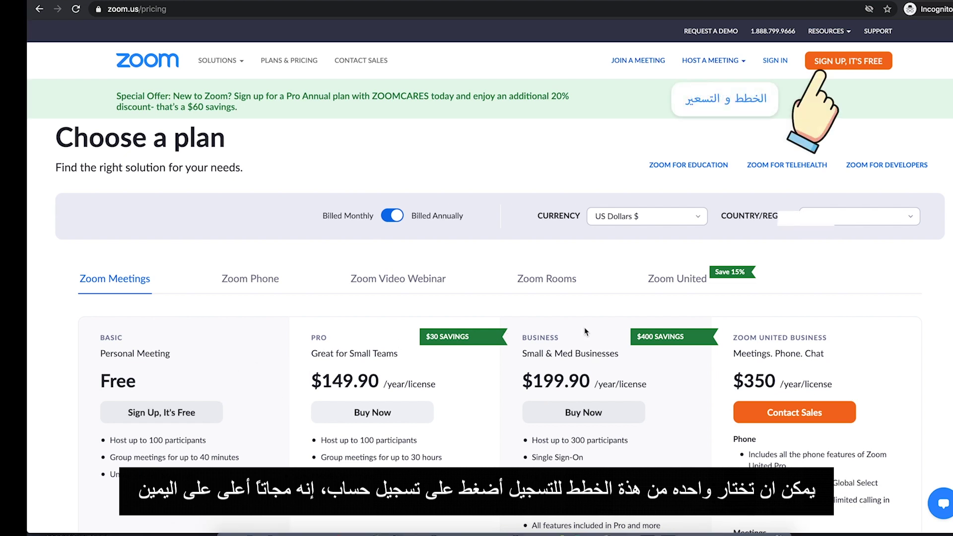
Step: Sign up for a free account, skipping the colleague invitations, and go to the account profile
click(820, 58)
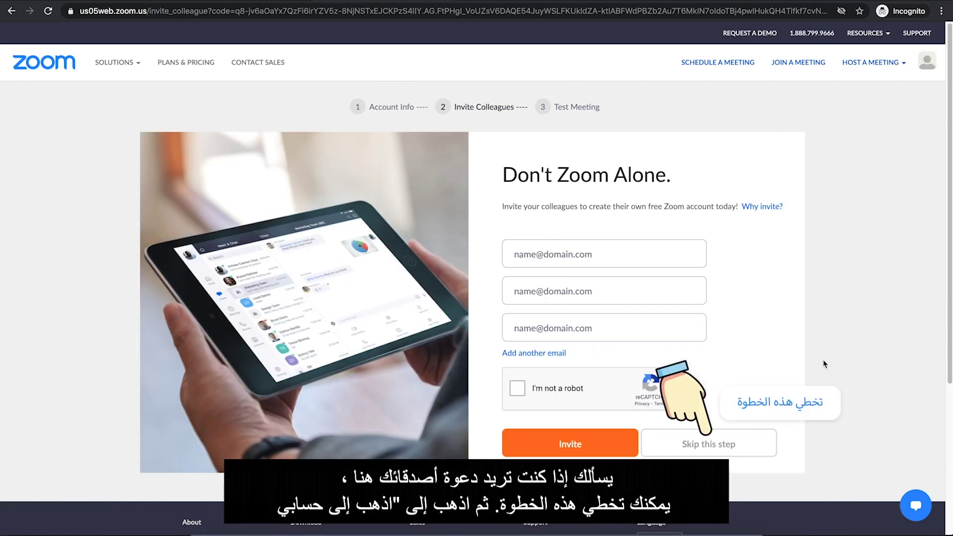
click(740, 454)
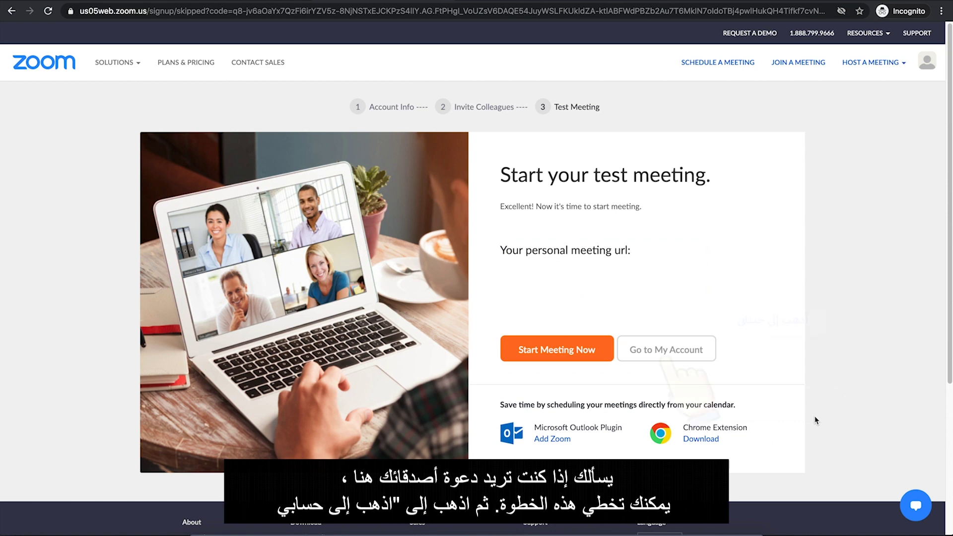
click(673, 351)
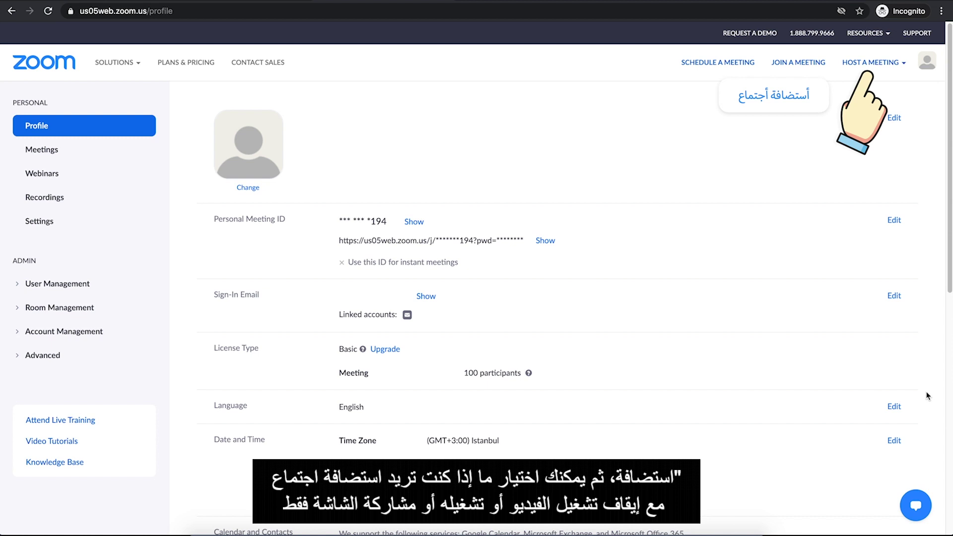
Step: Schedule a meeting with both host and participant video set to on, and save it
click(866, 65)
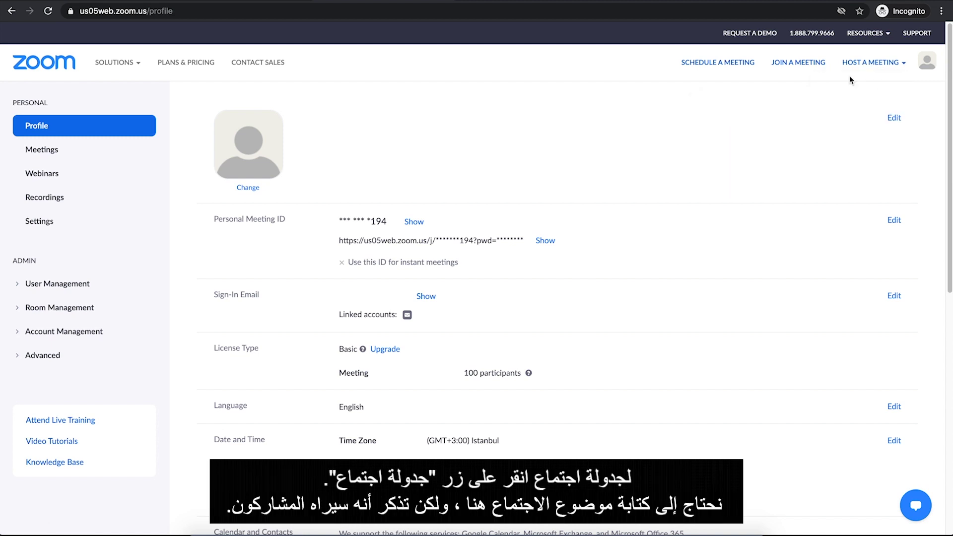
click(717, 62)
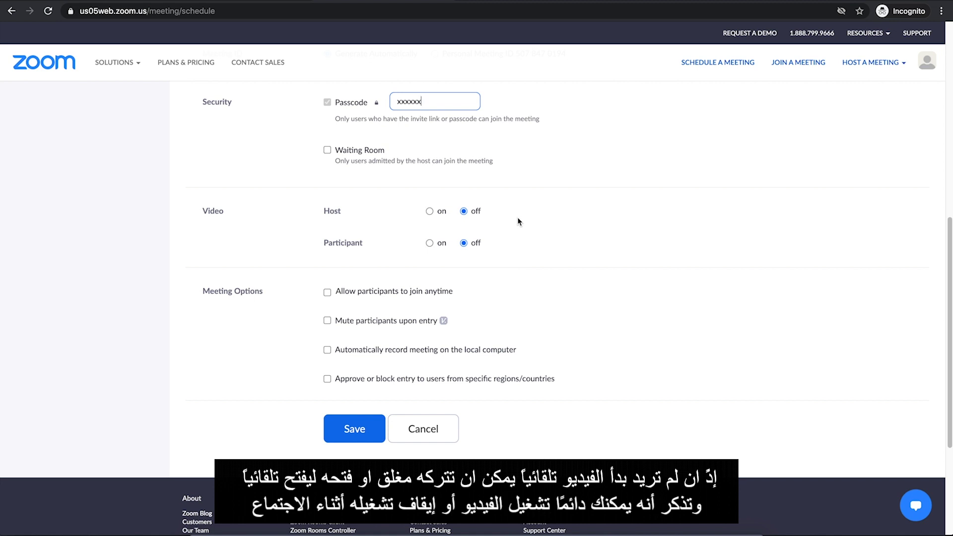
click(439, 214)
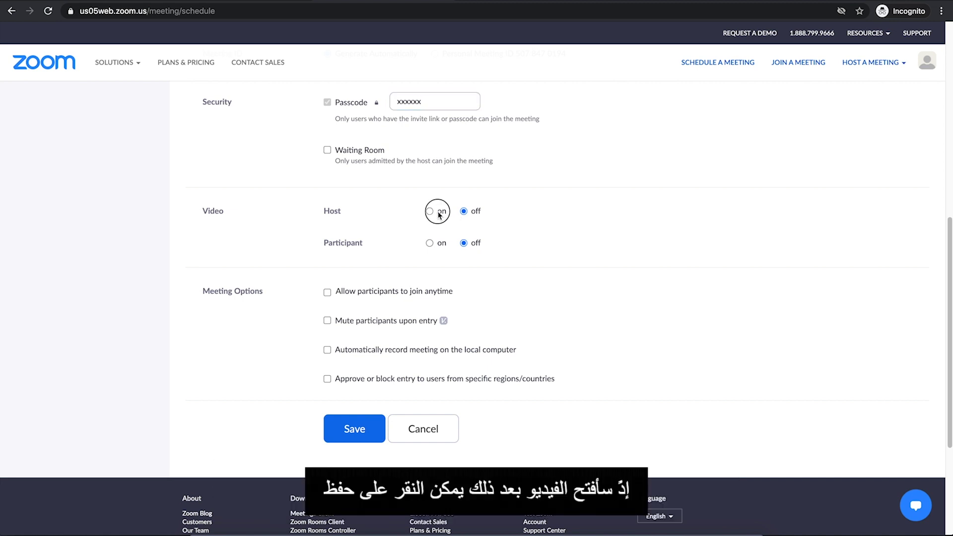
click(441, 244)
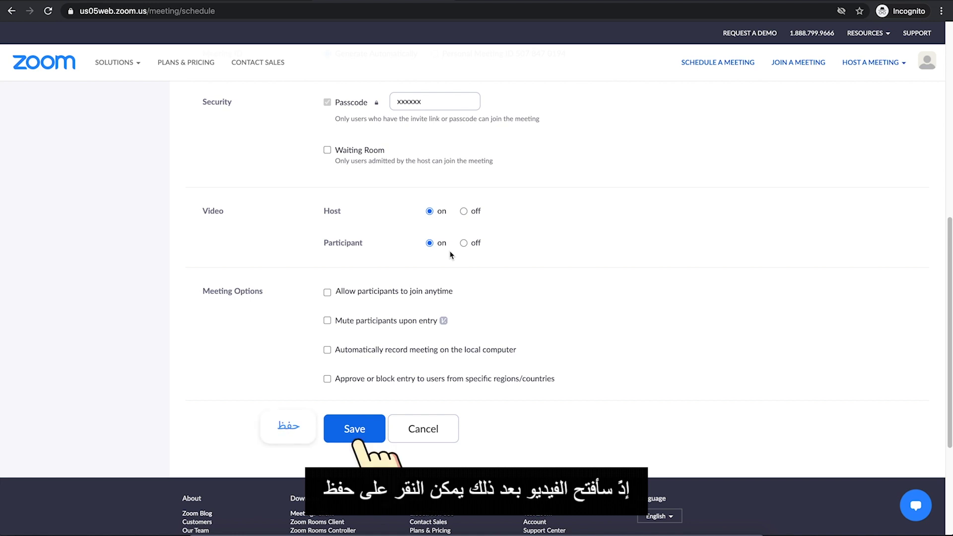
click(362, 429)
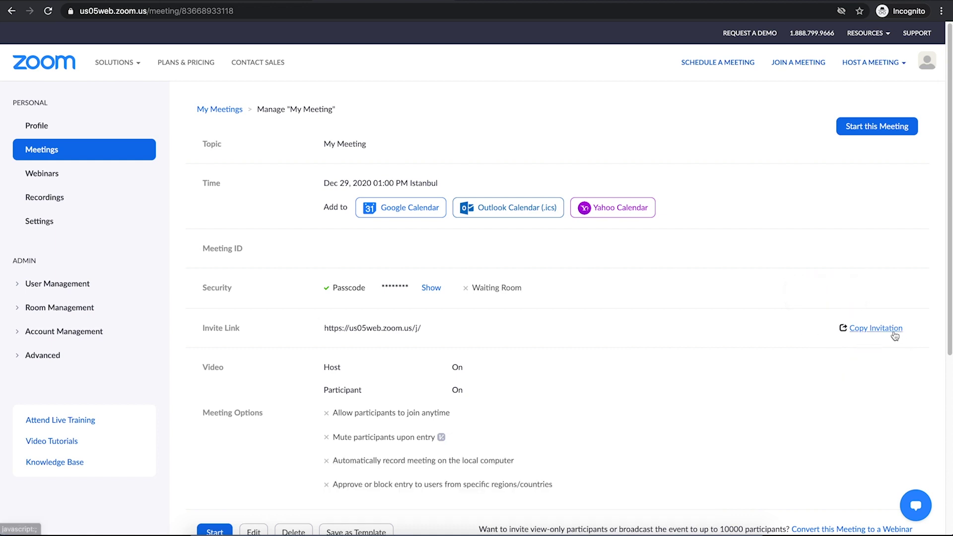
Step: Copy the full invitation text of the scheduled meeting and close the invitation dialog
click(874, 328)
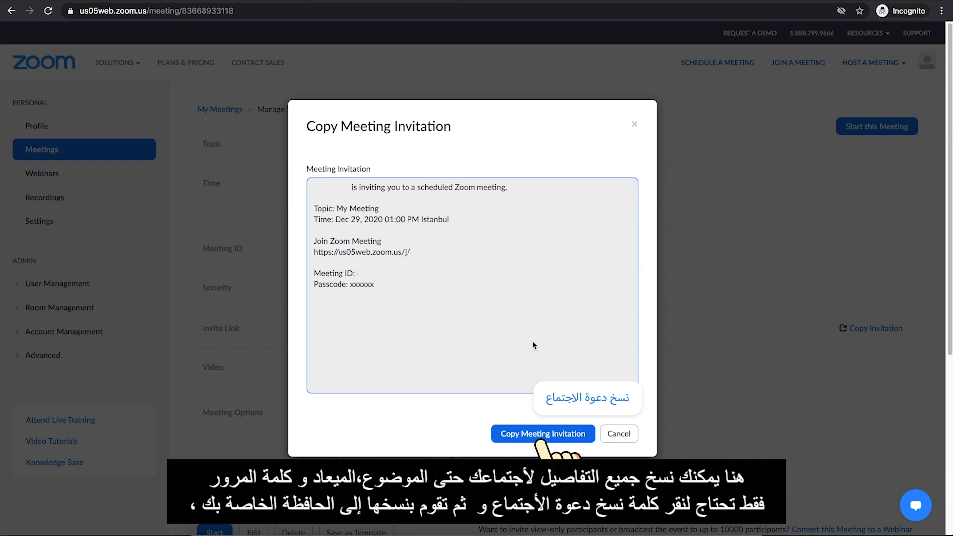
click(542, 434)
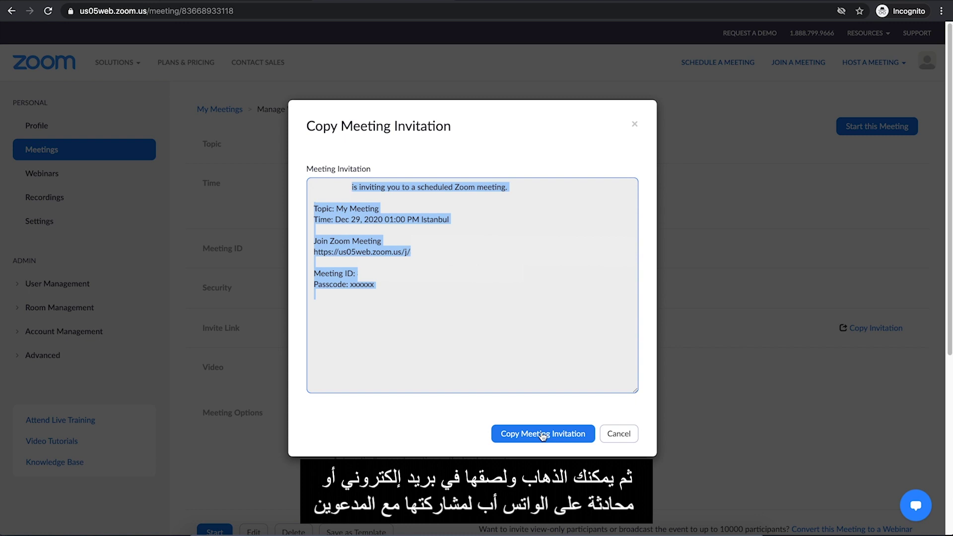
click(634, 124)
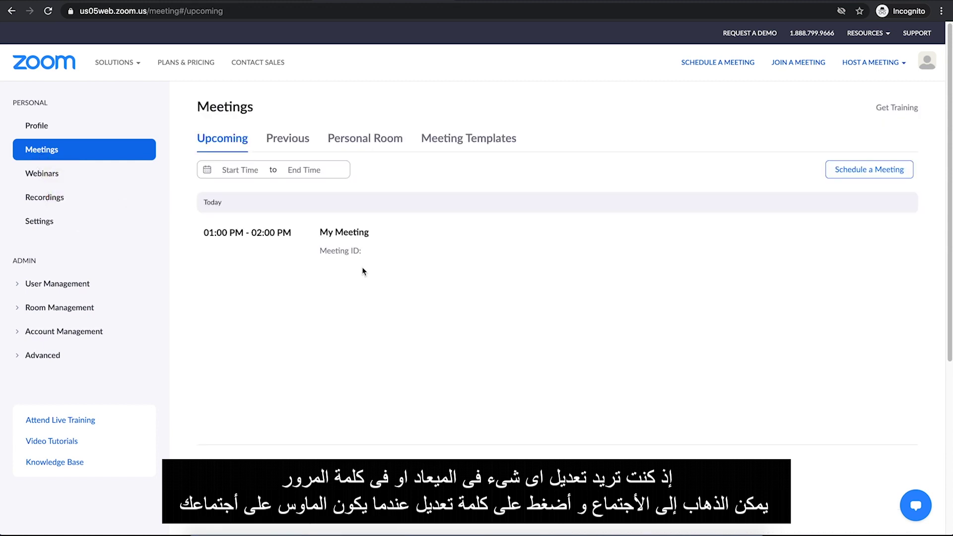
Step: Host an instant meeting with video off from the website
mouse_move(440, 241)
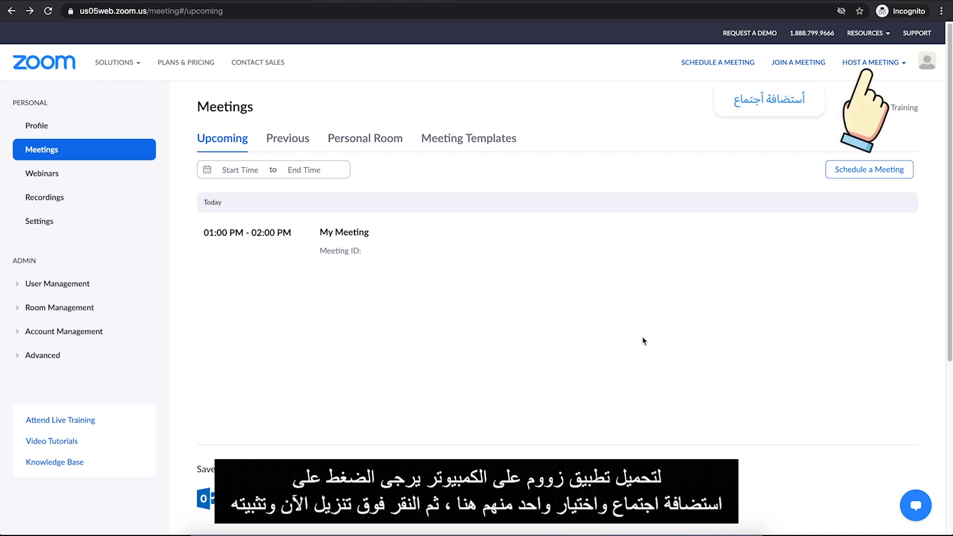
click(872, 63)
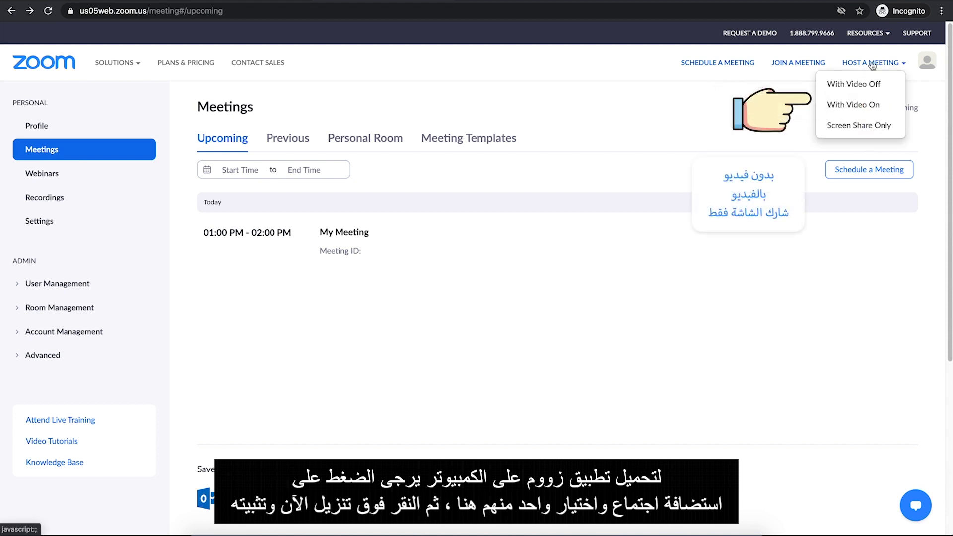
click(849, 84)
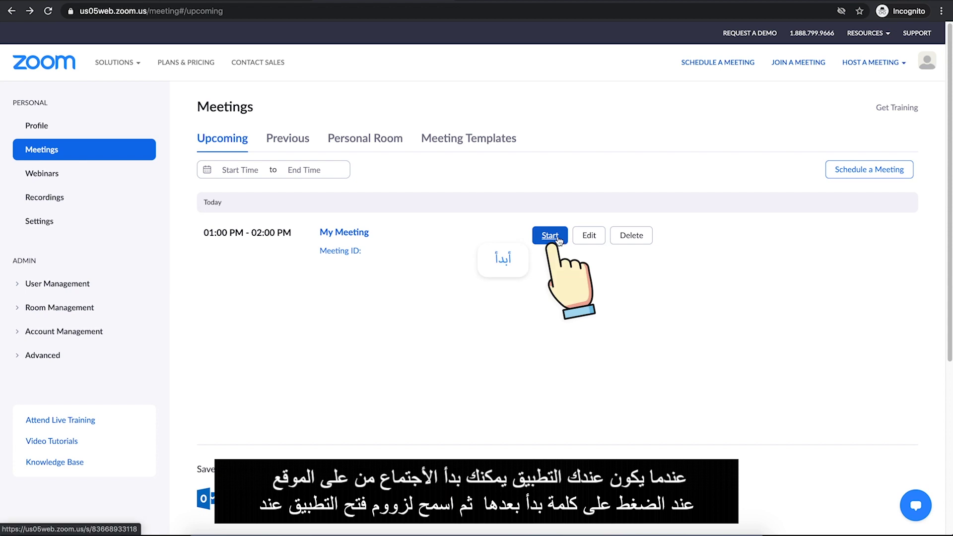
Step: Start the upcoming meeting "My Meeting" and allow the browser to open it in the Zoom desktop app
click(550, 234)
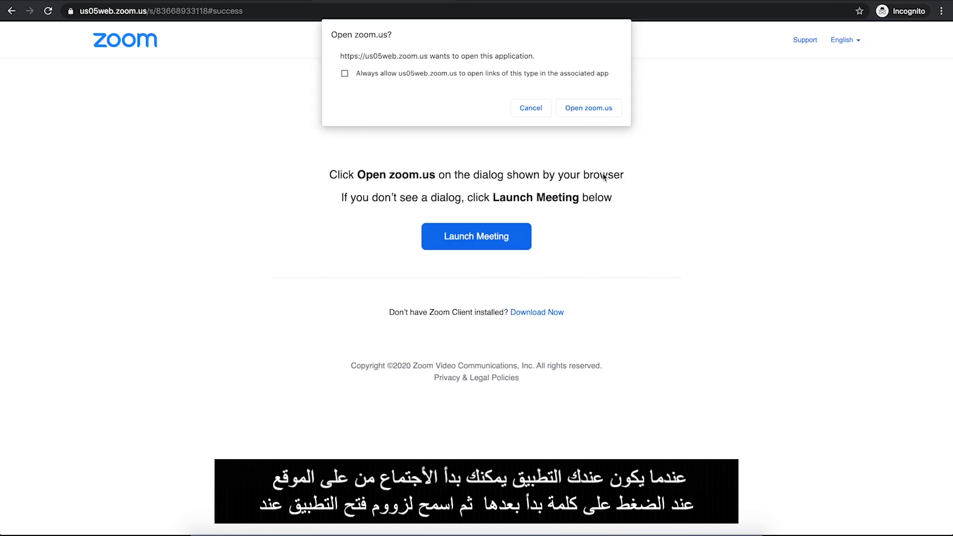
click(588, 108)
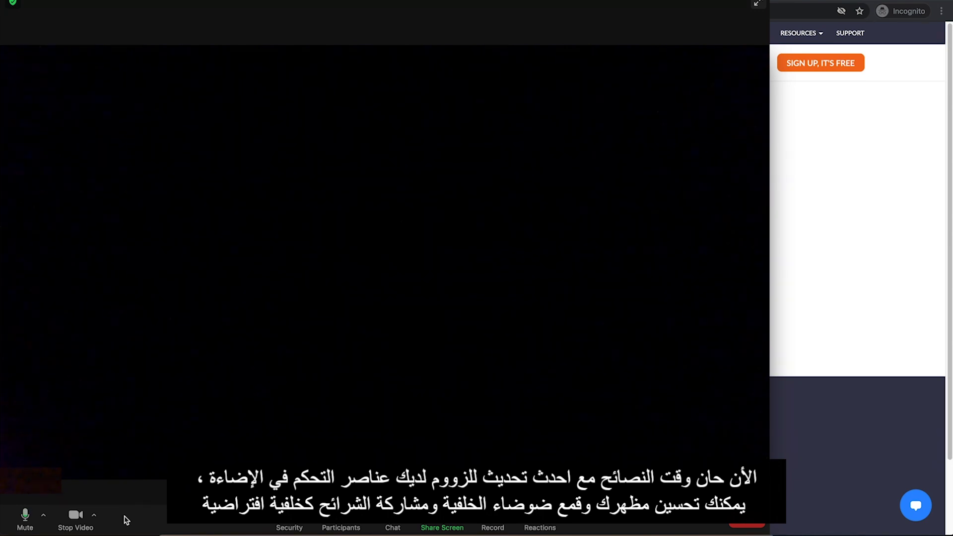
Step: In the video settings, enable Touch up my appearance and set its strength slightly below the middle
click(95, 517)
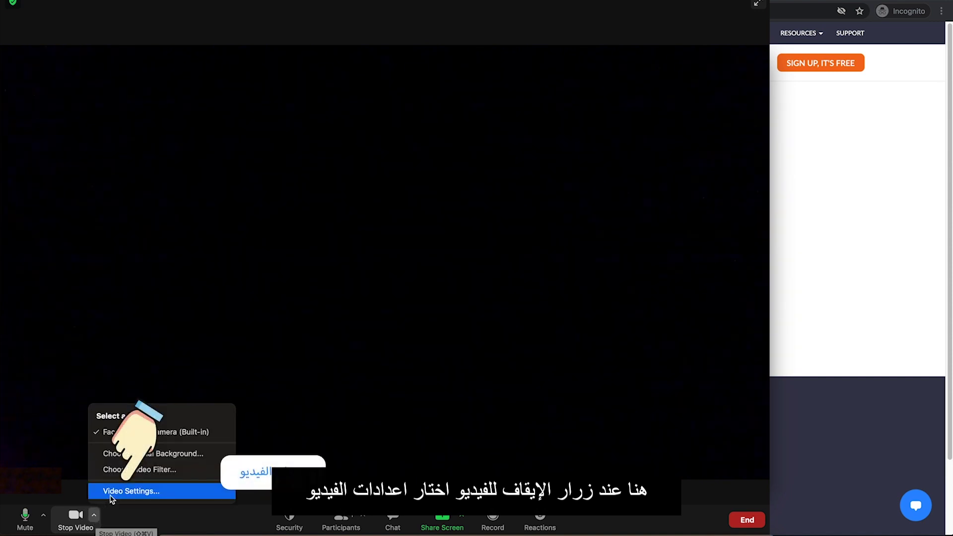
click(111, 496)
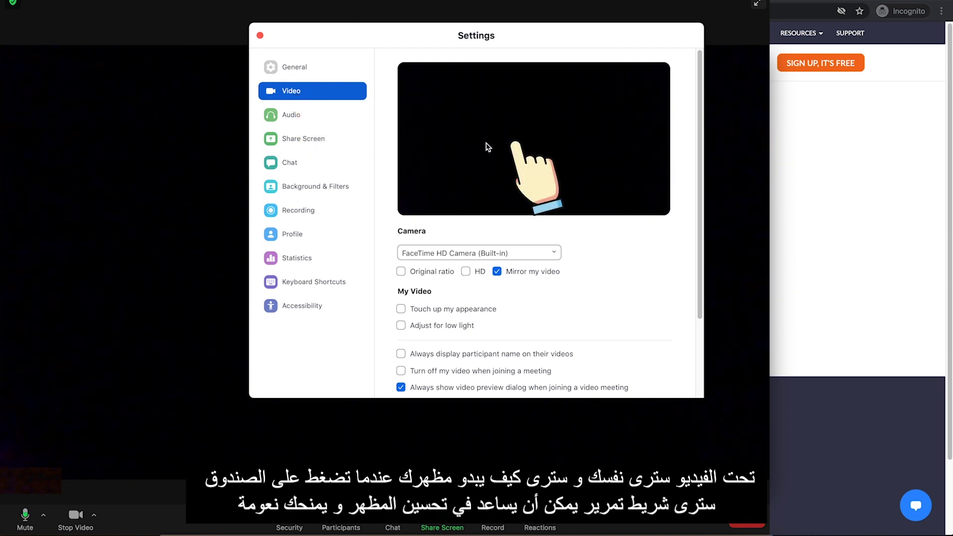
click(401, 308)
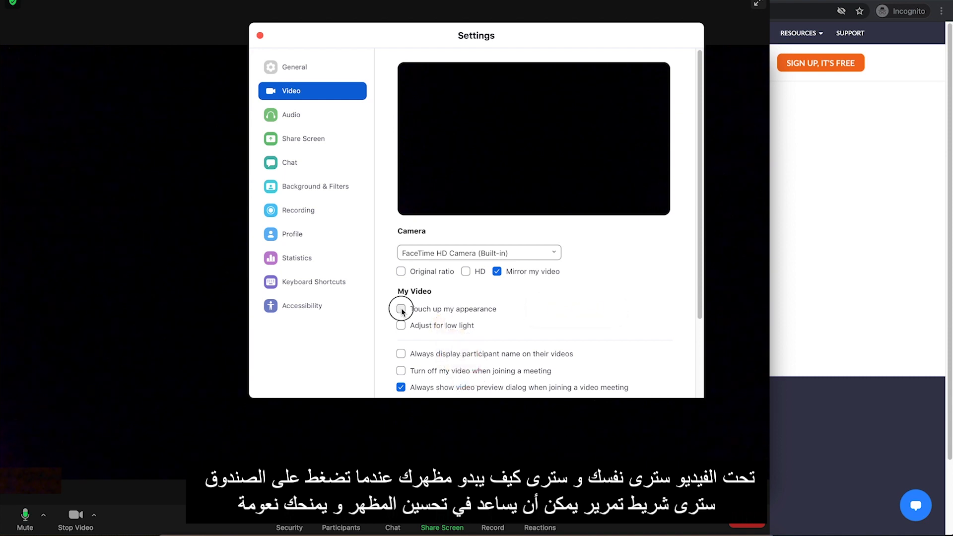
mouse_move(529, 311)
mouse_down()
mouse_move(541, 310)
mouse_move(503, 313)
mouse_move(528, 311)
mouse_up()
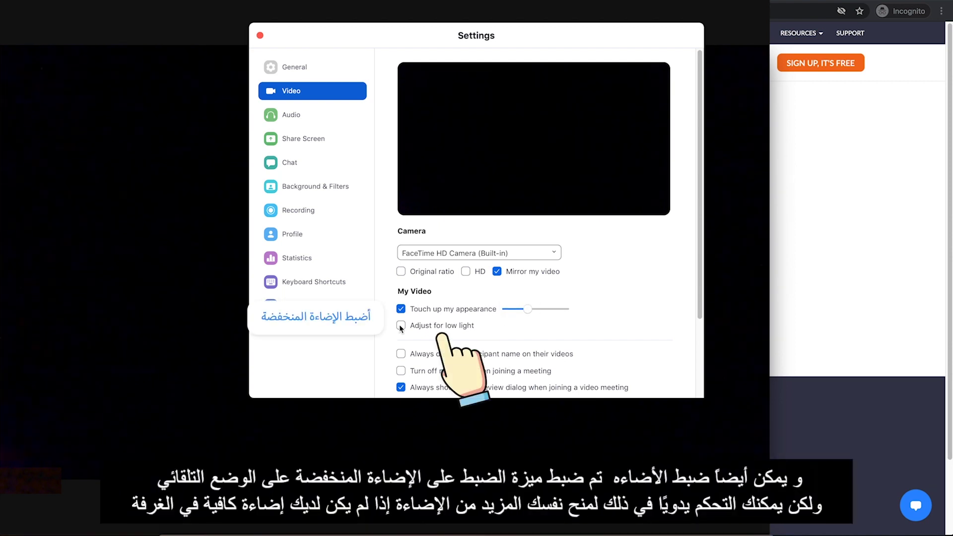
Step: Enable Adjust for low light and set its mode to Manual
click(401, 326)
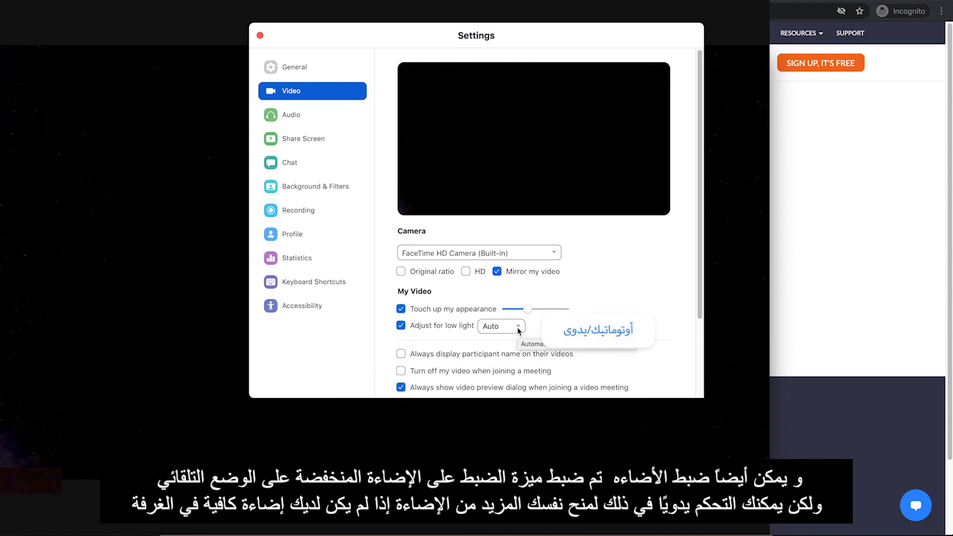
click(519, 327)
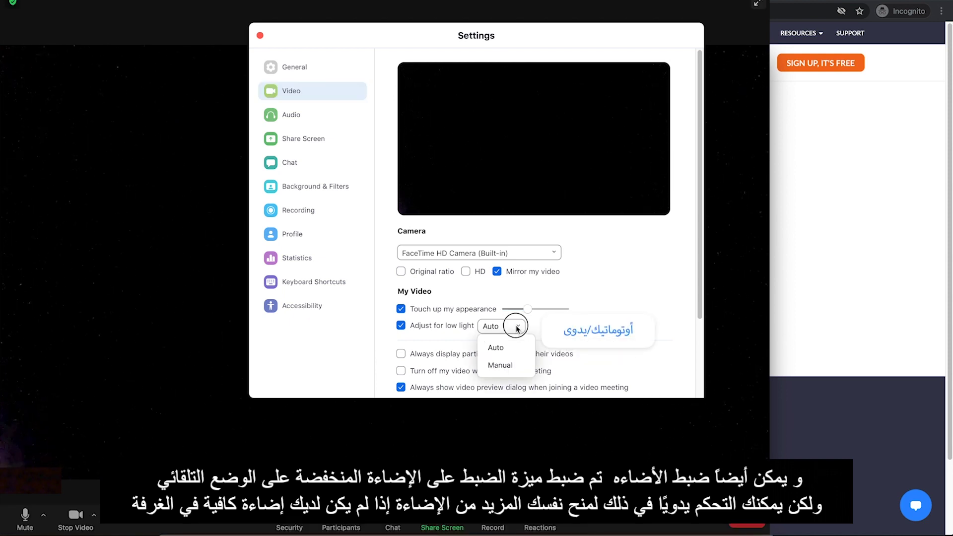
click(502, 367)
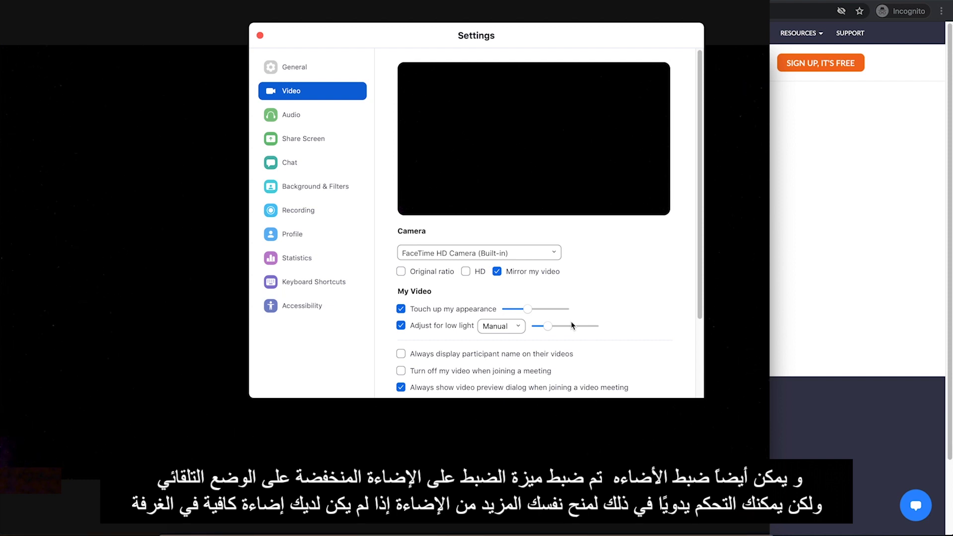
Step: Review the background noise suppression options in the audio settings and close the settings
click(296, 119)
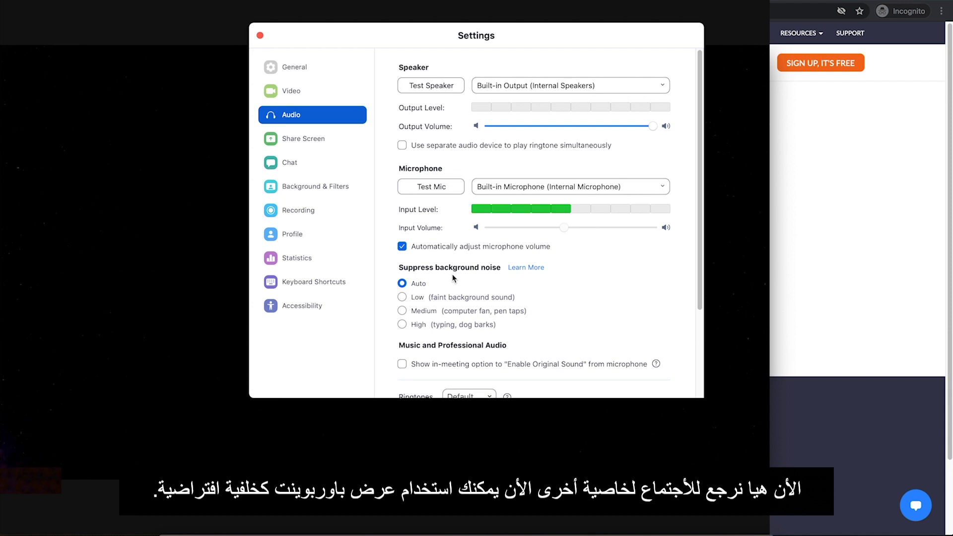
key(super+w)
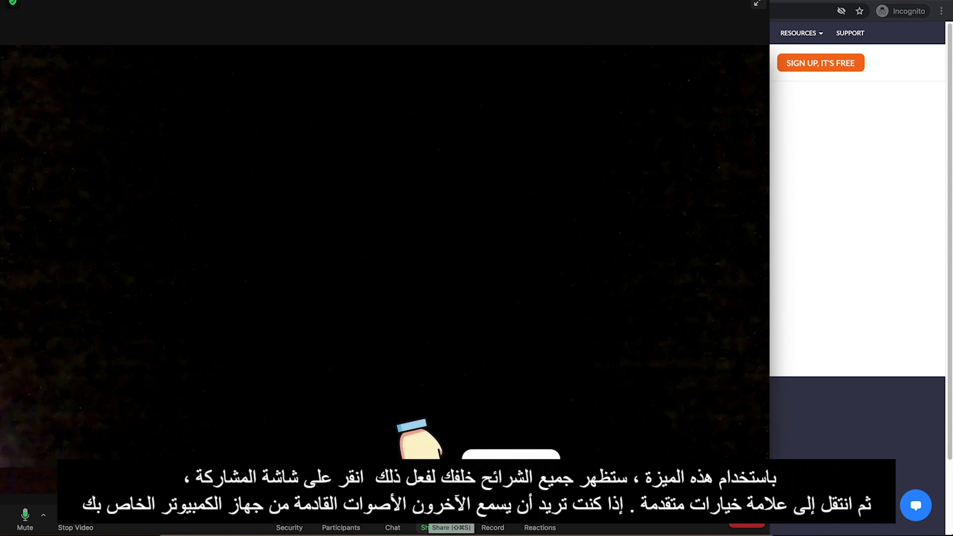
Step: Share Presentation.pptx from Downloads using Slides as Virtual Background, with computer sound sharing enabled
click(442, 527)
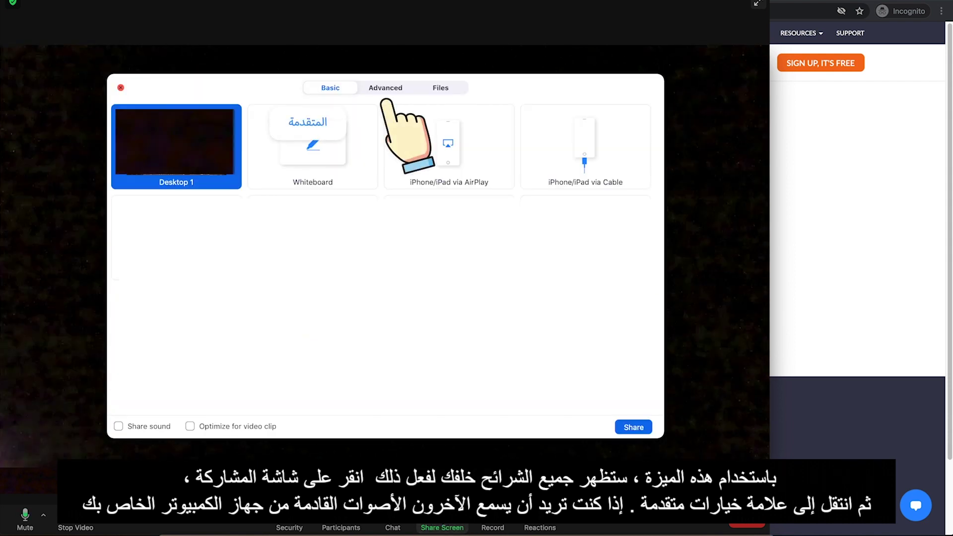
click(385, 87)
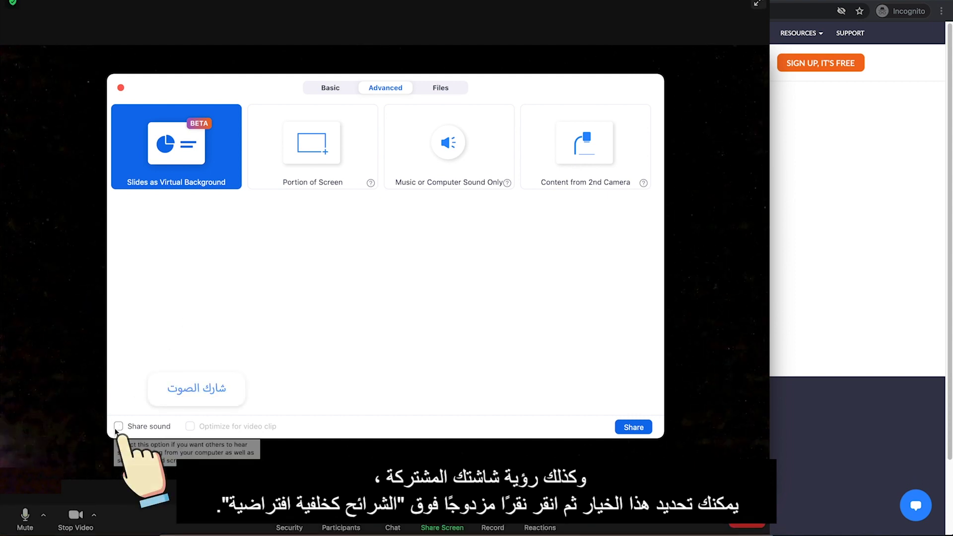
click(118, 428)
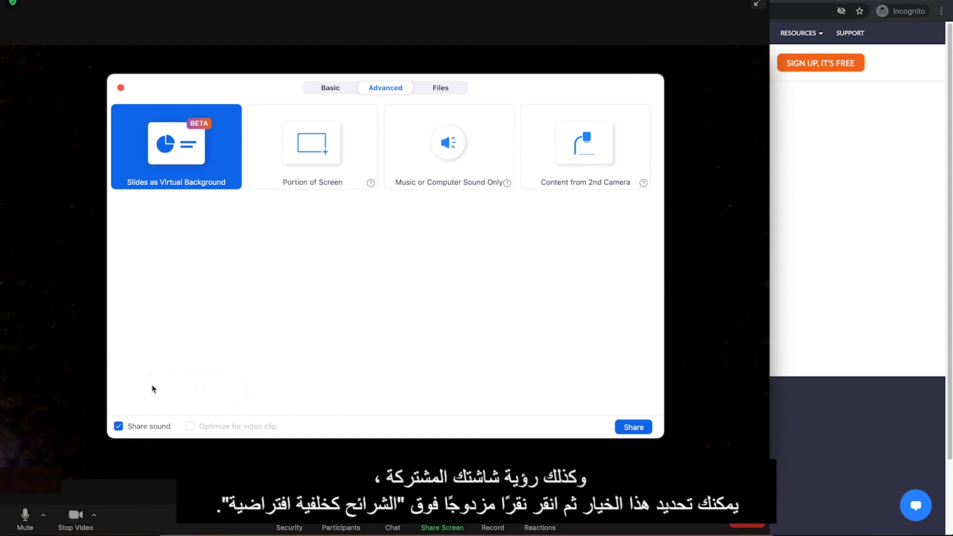
double_click(159, 169)
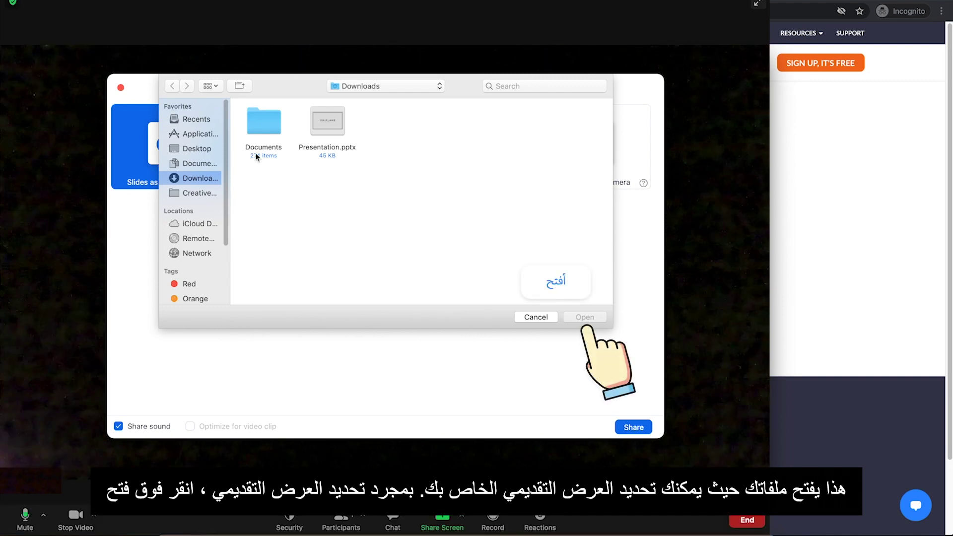
click(340, 115)
click(585, 317)
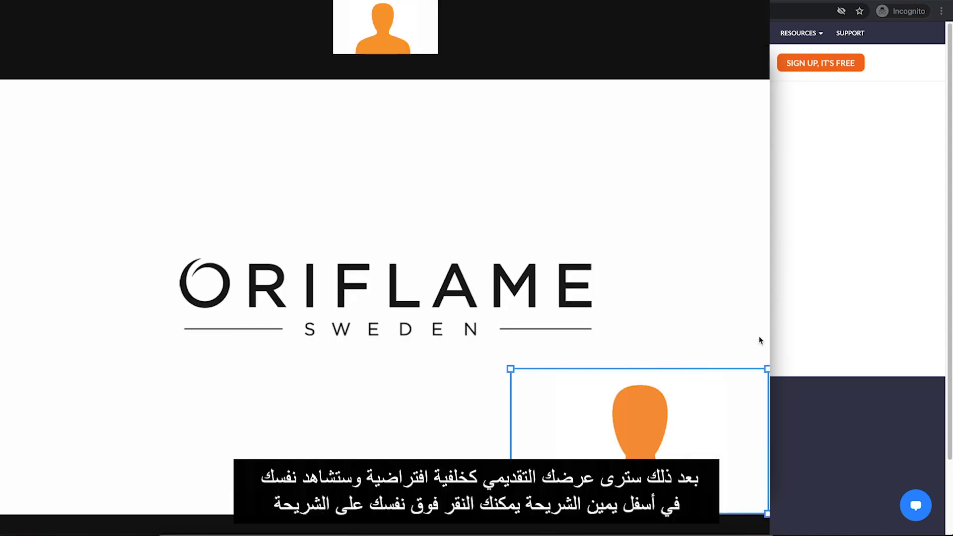